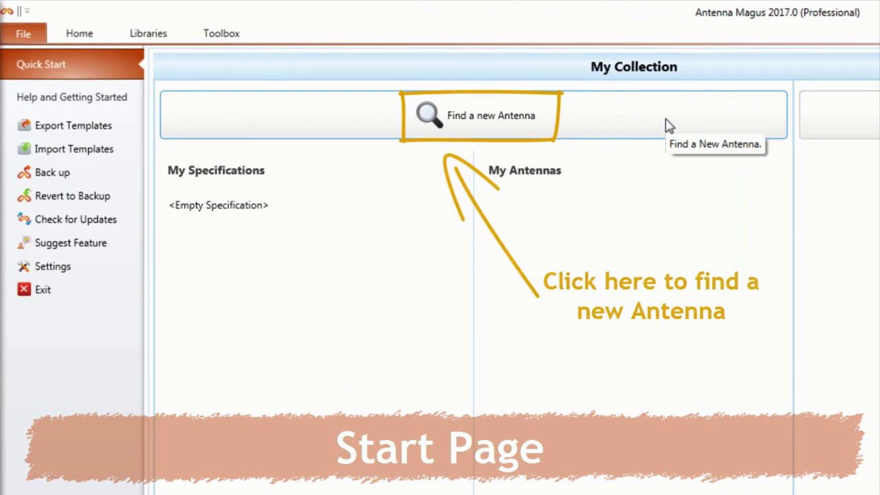
Begin a new antenna search from a custom specification in the Specification Editor.
left_click(666, 121)
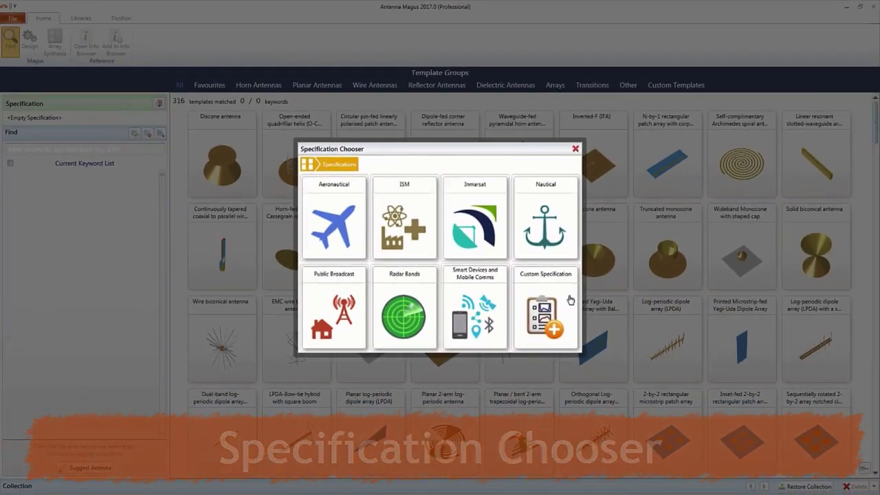
left_click(575, 309)
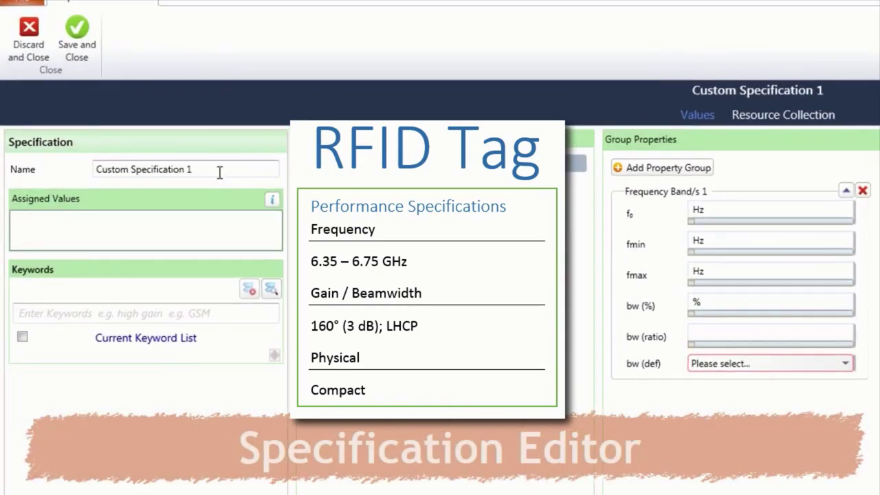
Name the specification RFID Tag, set a 6.35–6.75 GHz band, and accept Microwave band and Narrowband keywords.
left_click_drag(217, 172, 45, 174)
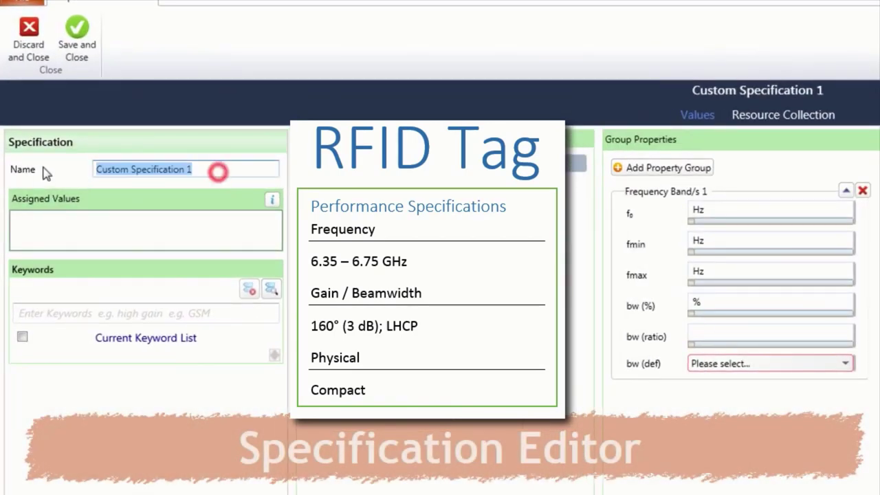
type("RFID Tag")
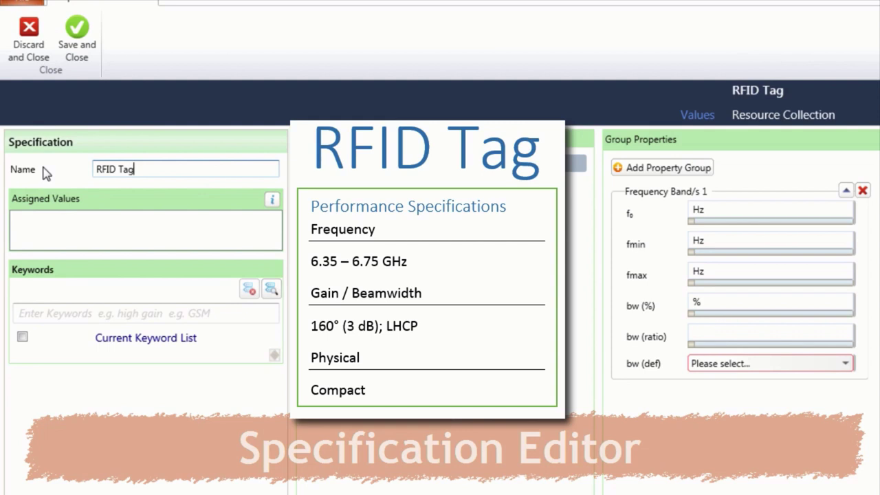
left_click(694, 242)
type("6.3")
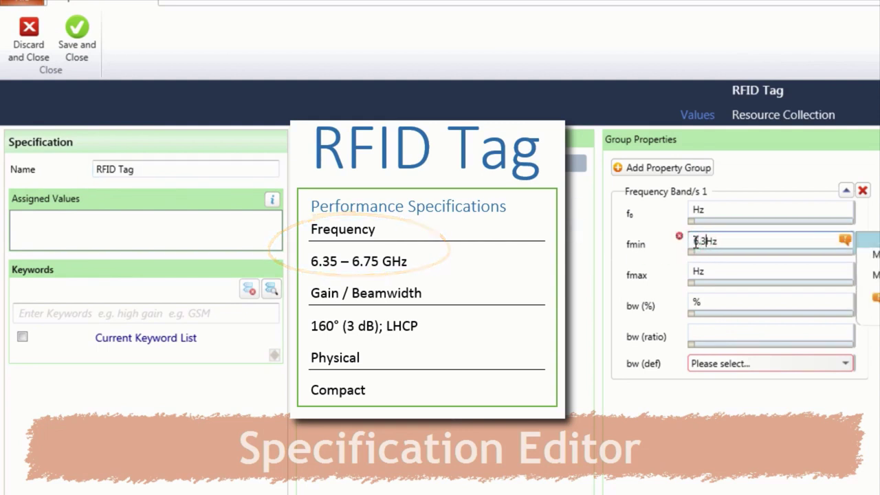
type("5G")
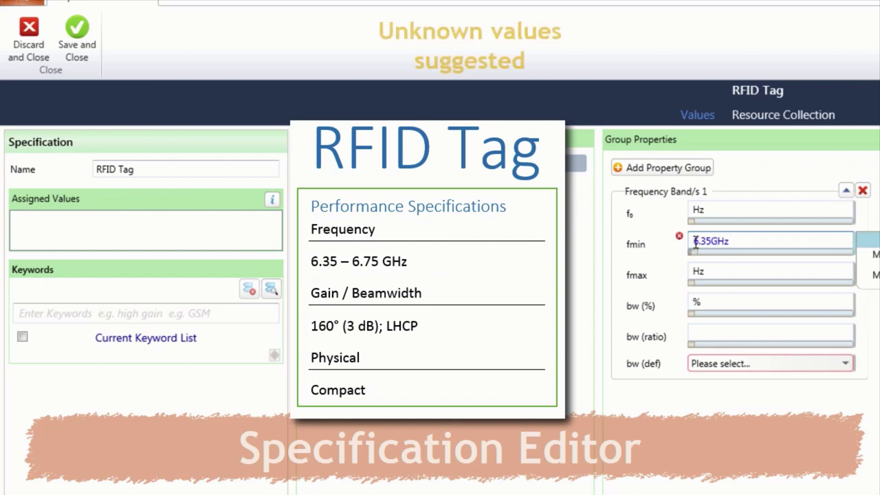
key("Return")
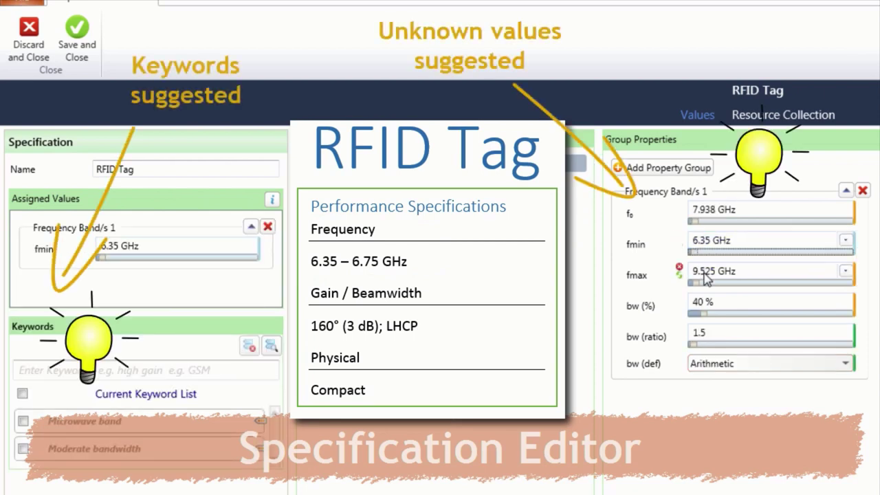
left_click(705, 274)
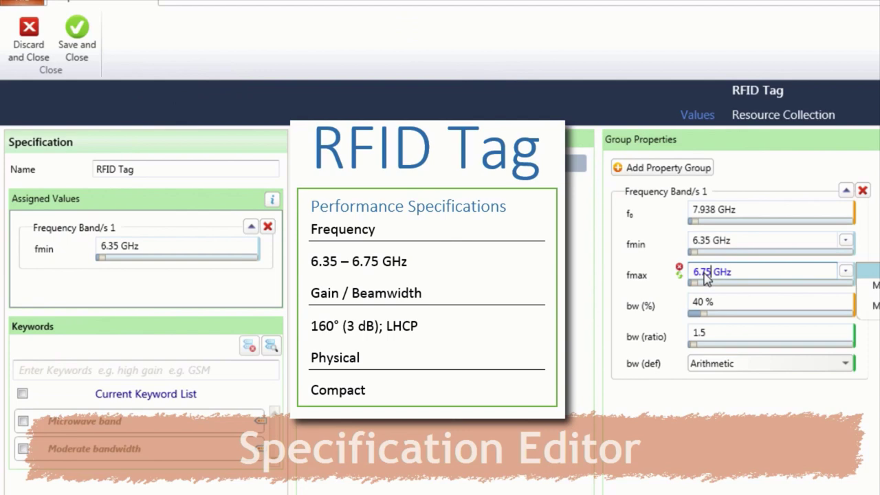
key("Return")
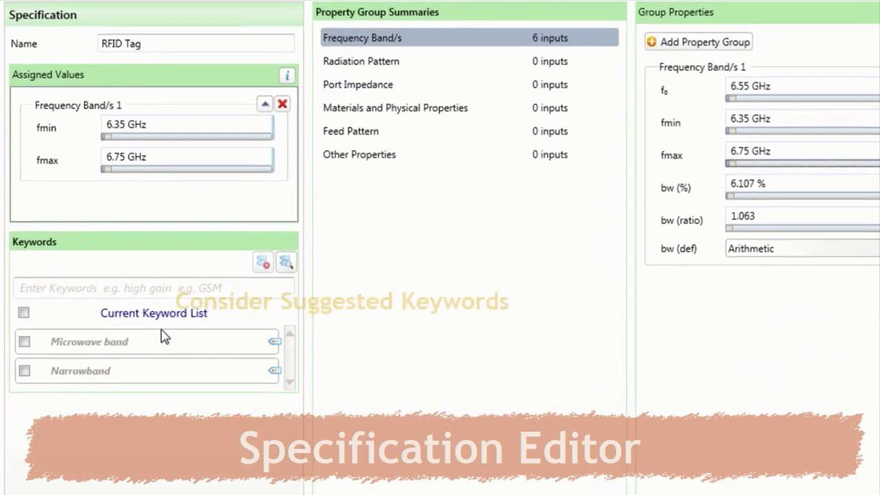
left_click(25, 287)
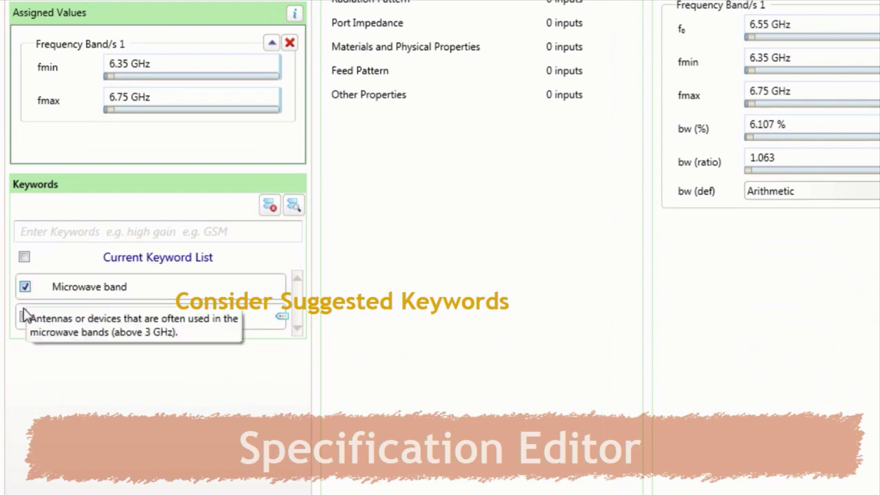
left_click(25, 318)
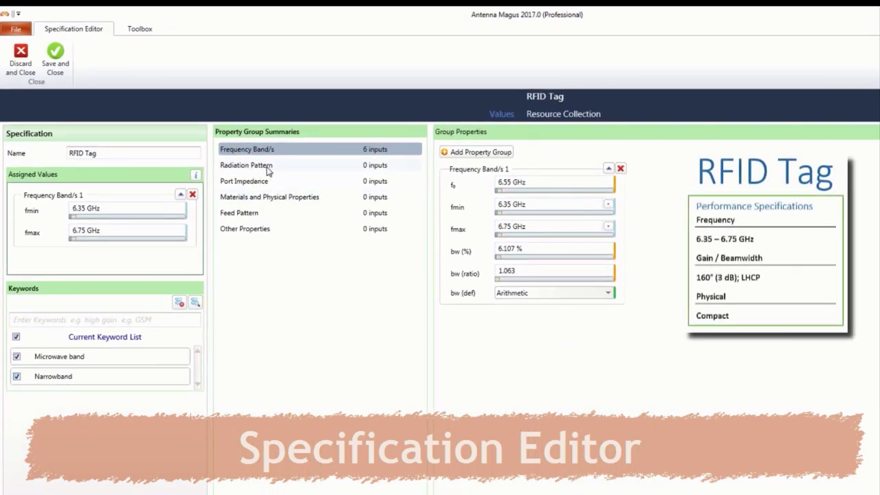
Set the radiation pattern's 3 dB beamwidth to 160° and accept the Low gain keyword.
left_click(268, 168)
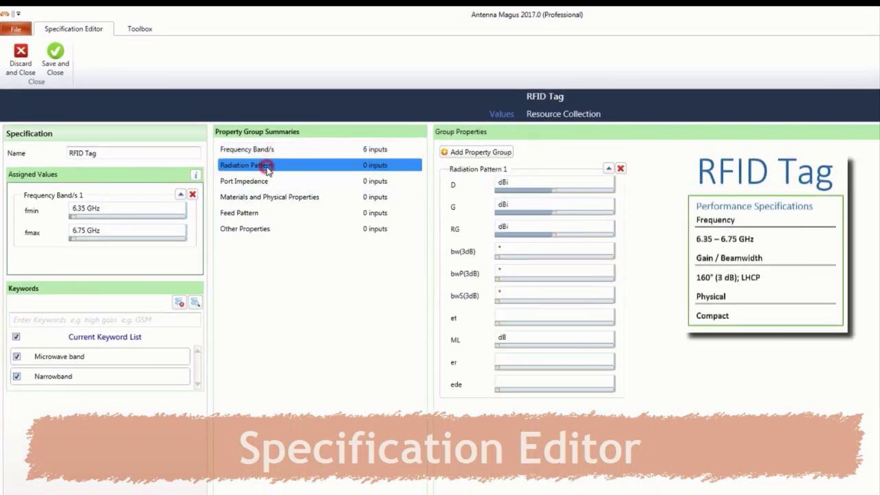
left_click(532, 252)
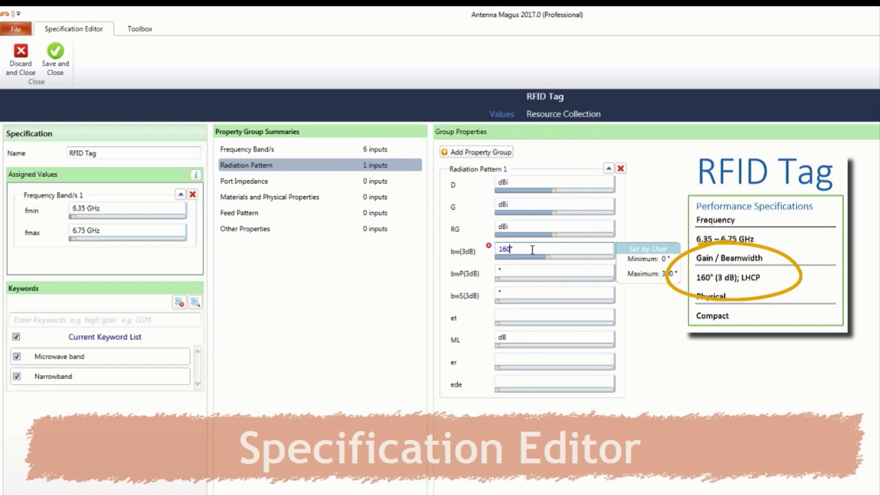
type("160")
key("Return")
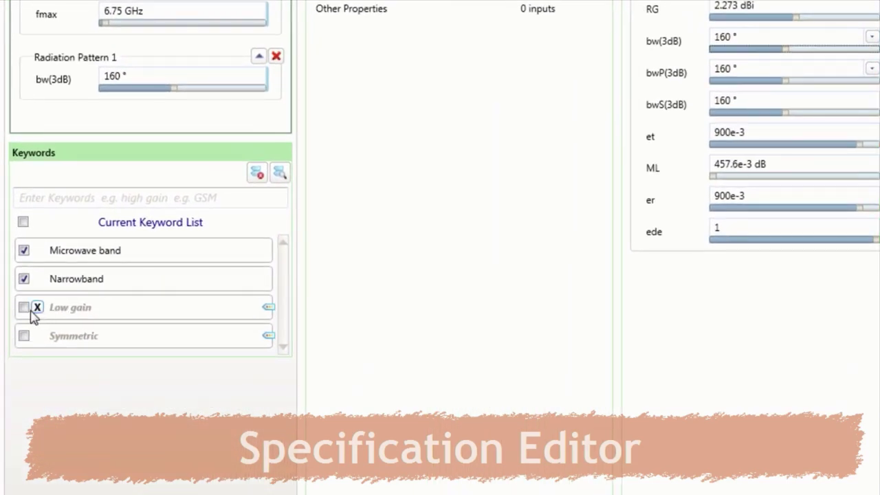
left_click(23, 308)
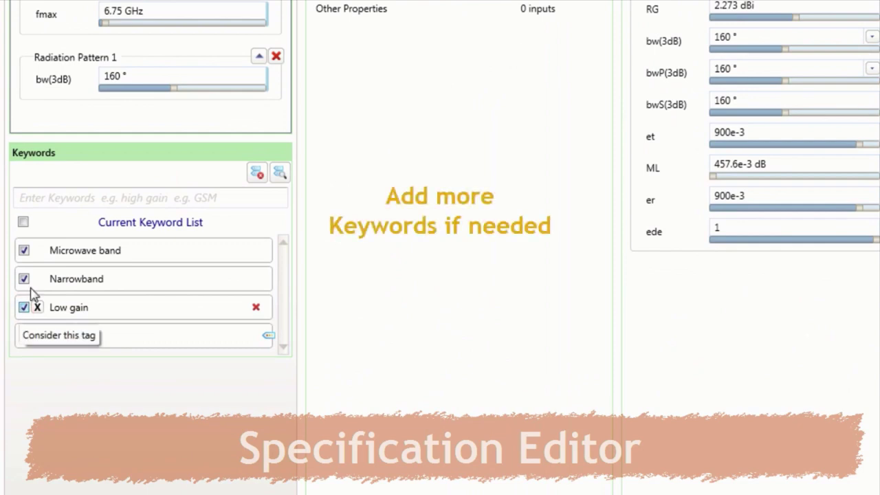
left_click(82, 199)
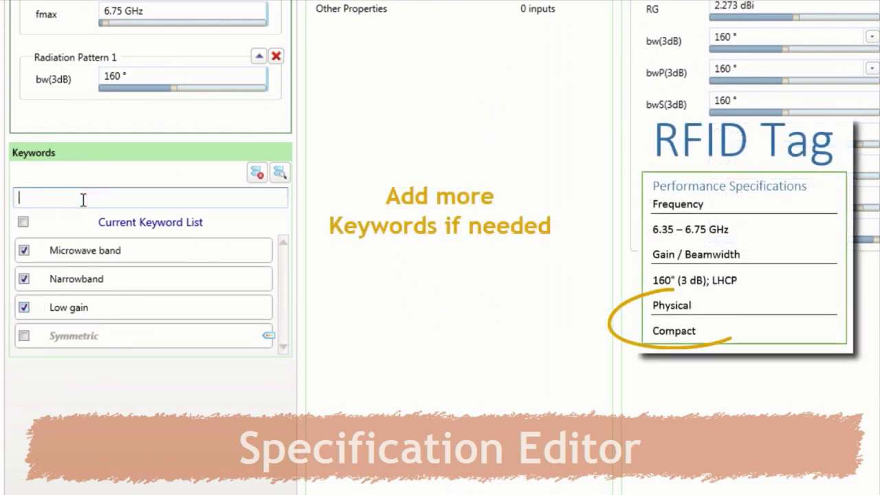
Add Compact (from 'Com') and Circular polarisation (from 'Circ') as specification keywords.
type("Com")
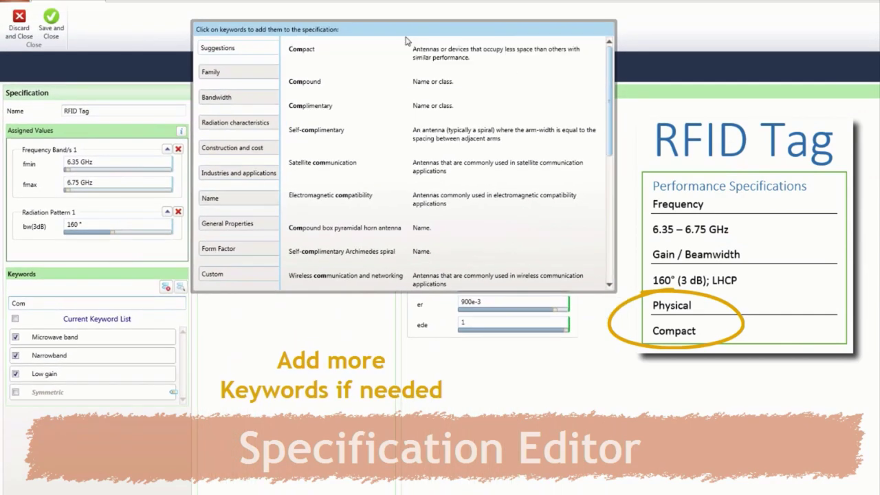
left_click(402, 46)
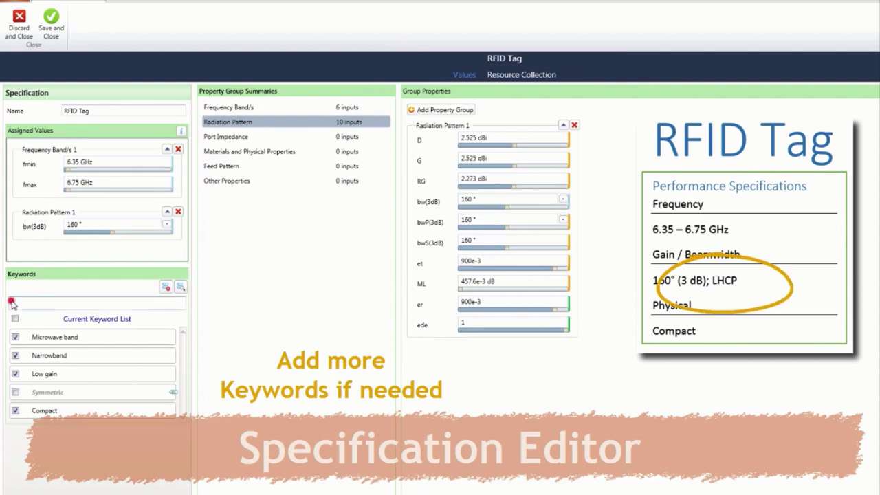
type("Circ")
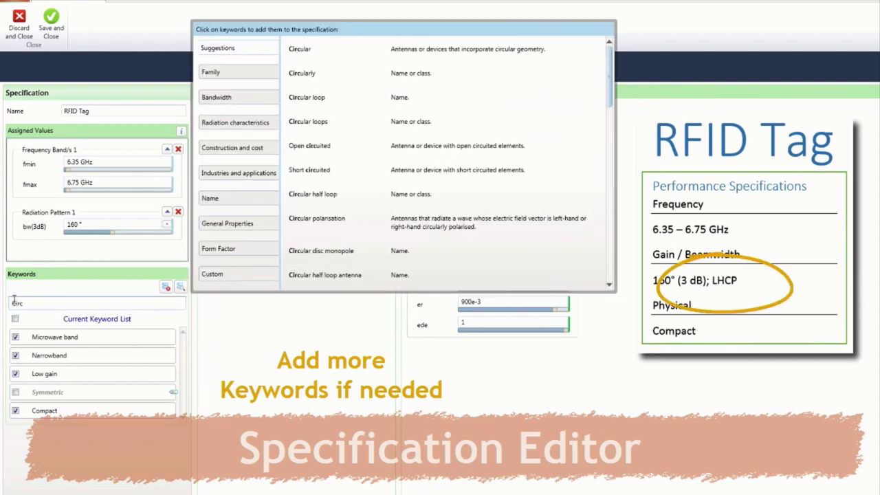
left_click(297, 220)
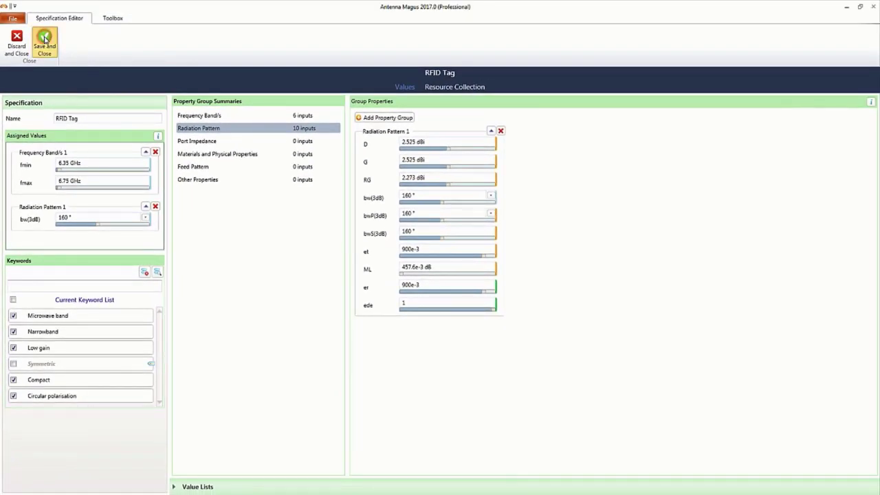
Save the RFID Tag specification and open the short-circuited quadrifilar helix in Design Mode.
left_click(45, 39)
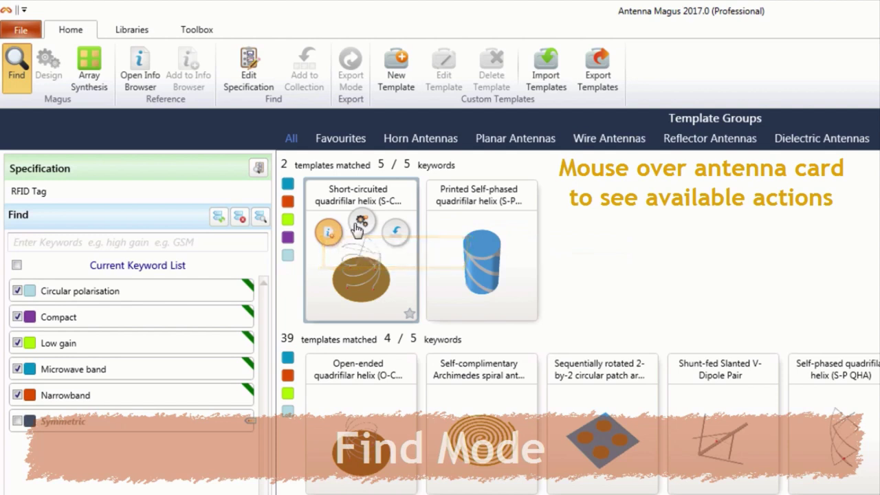
left_click(361, 223)
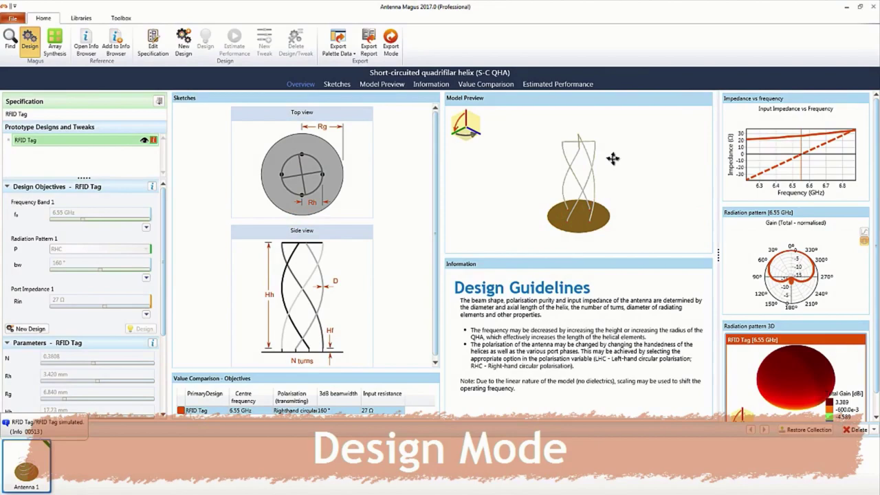
Enlarge the RFID Tag design's impedance-versus-frequency chart in Estimated Performance.
double_click(796, 161)
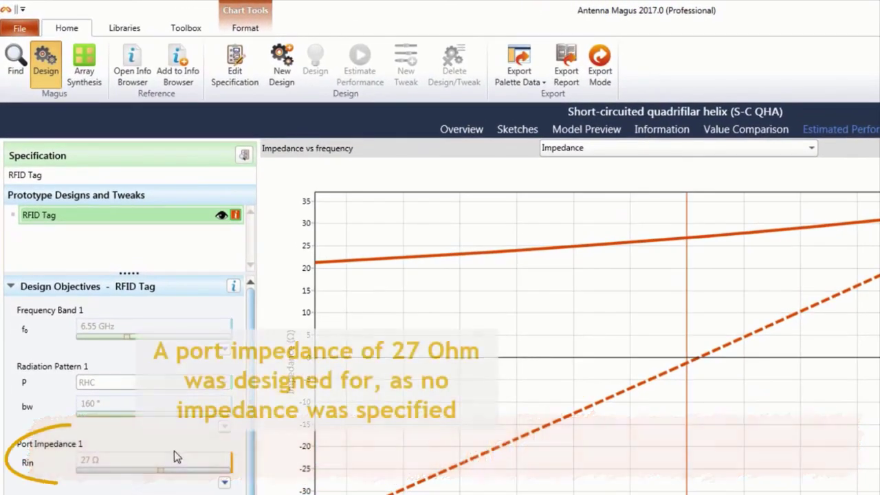
mouse_move(141, 467)
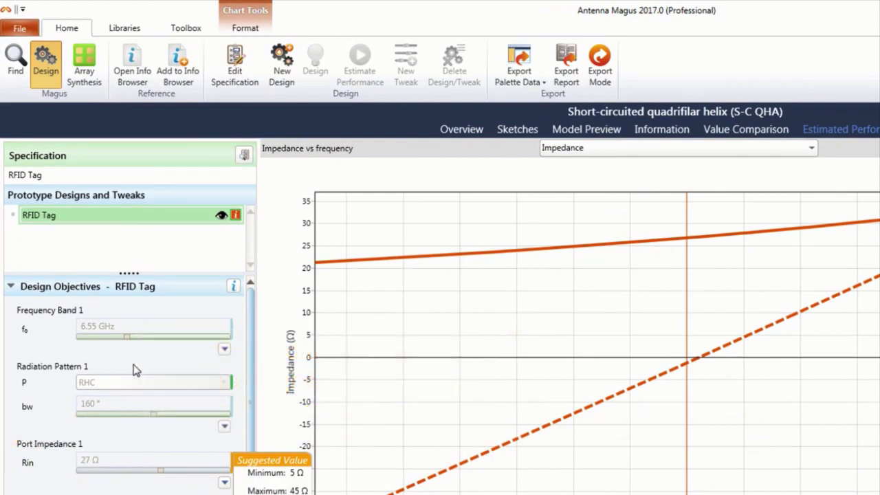
Set the specification's port impedance input resistance Rin to 40 Ω and save it.
left_click(137, 180)
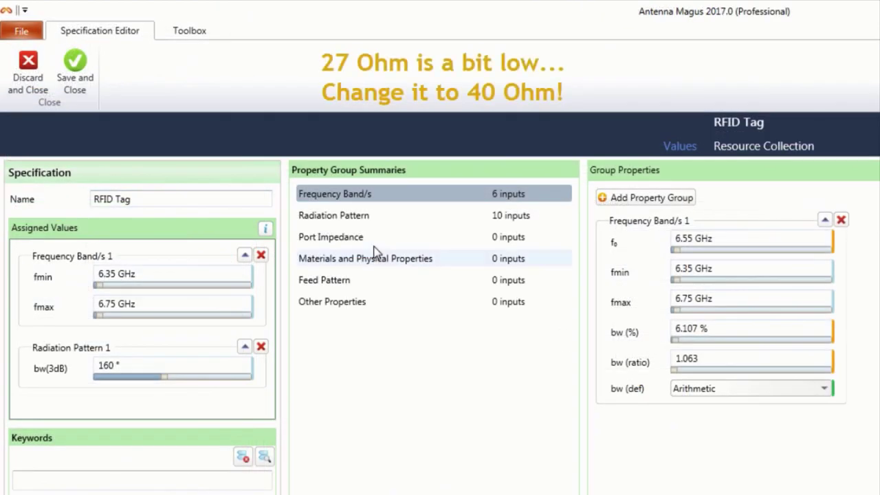
left_click(373, 239)
left_click(681, 243)
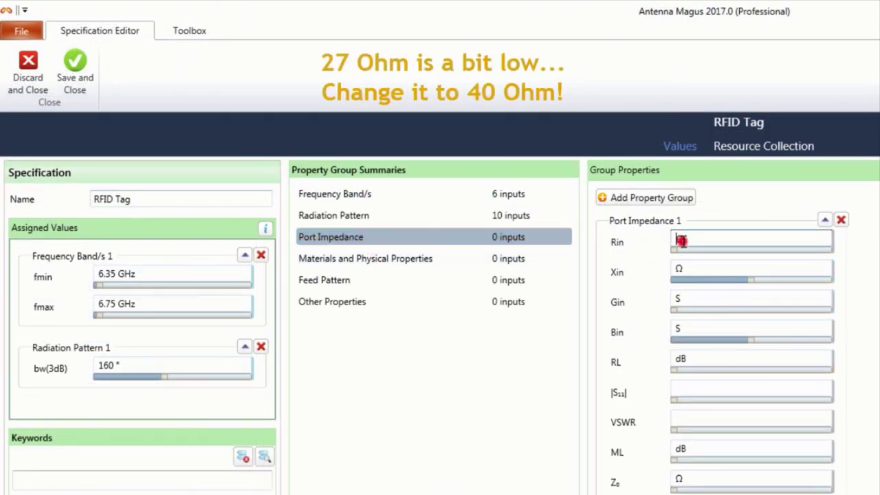
type("40")
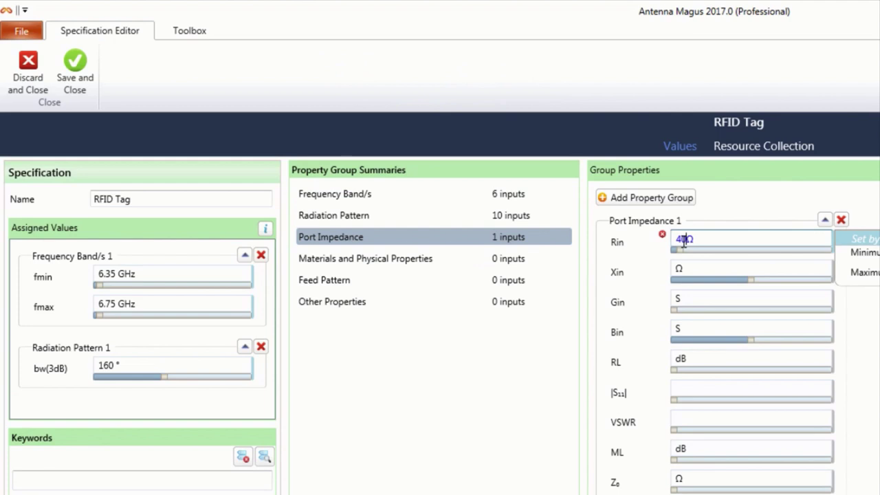
key("Return")
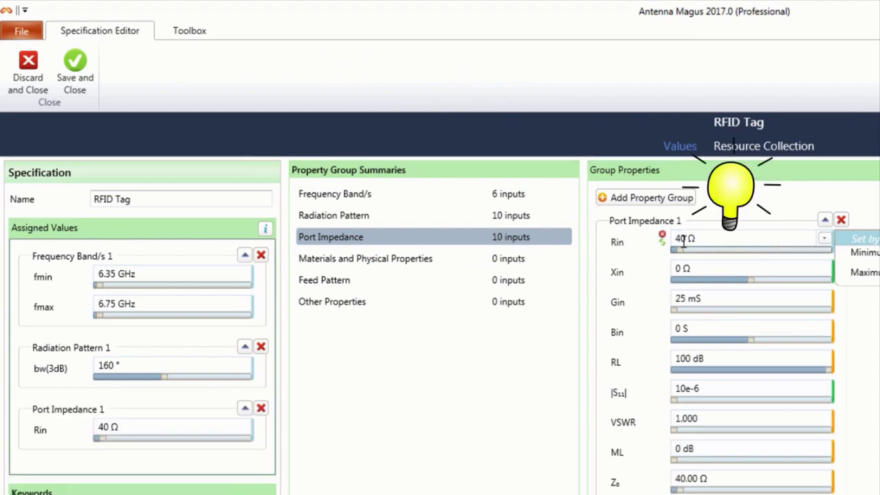
left_click(75, 66)
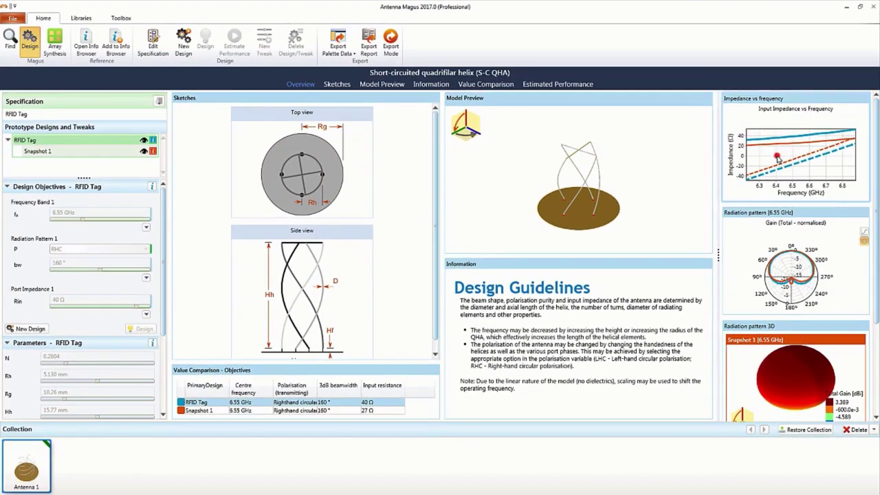
Switch the enlarged comparison chart to reflection coefficient and show its graph.
left_click(777, 158)
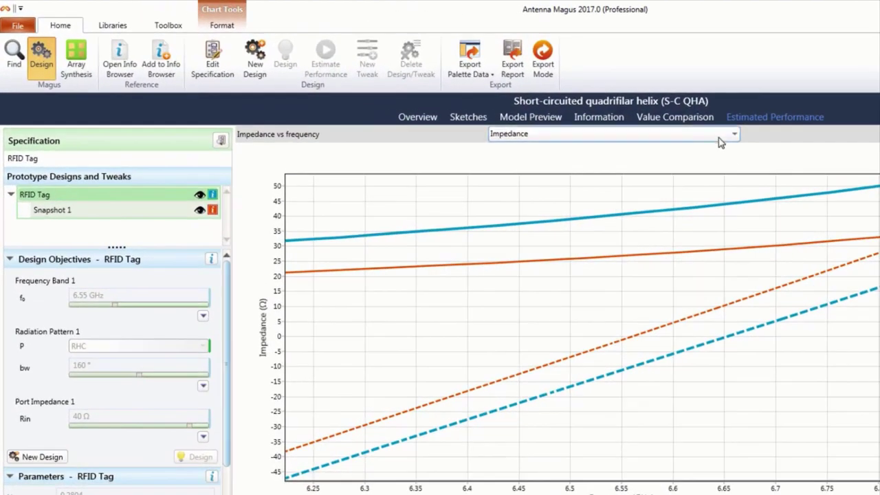
left_click(517, 99)
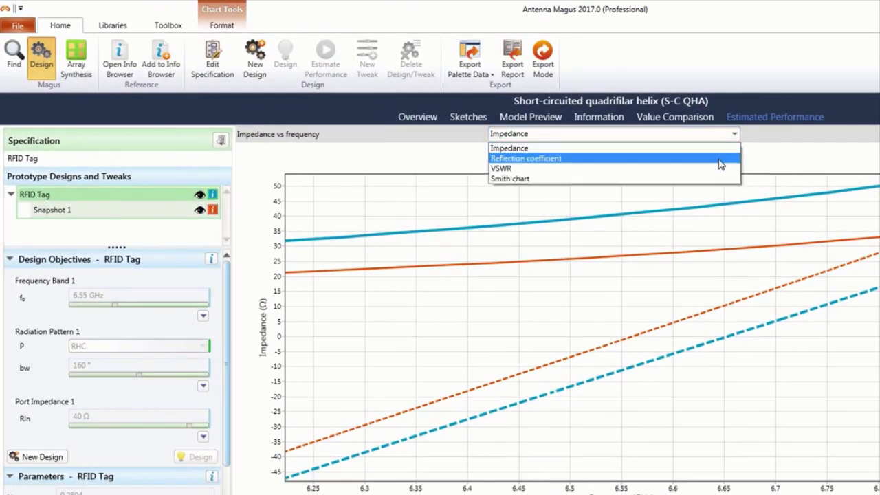
left_click(719, 158)
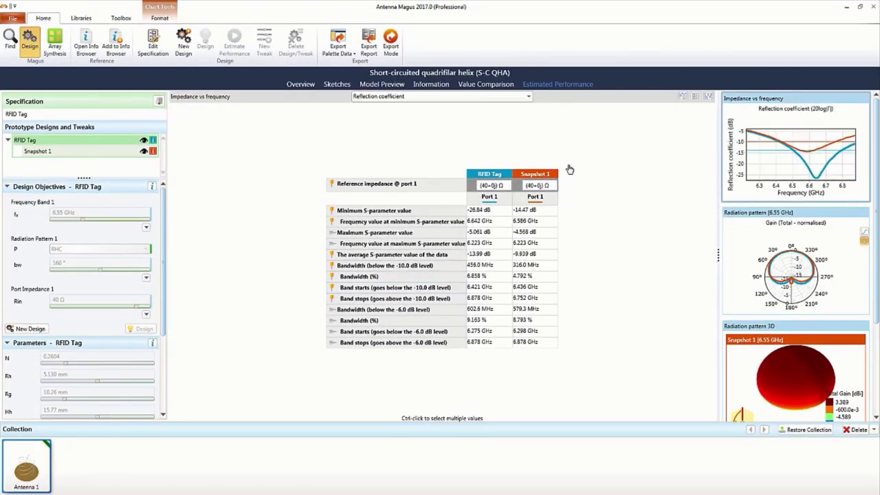
left_click(685, 96)
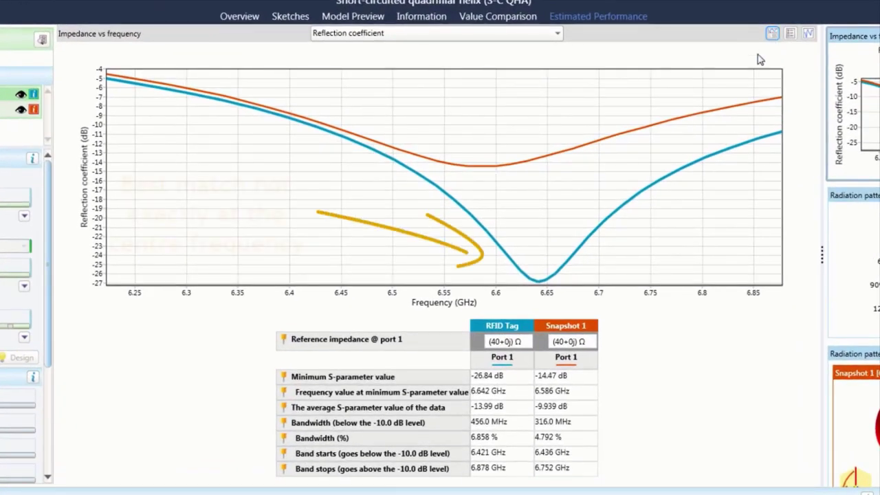
Mark the RFID Tag's −10 dB band, 6.421–6.878 GHz (456 MHz), on the graph.
left_click(507, 423)
left_click(505, 438)
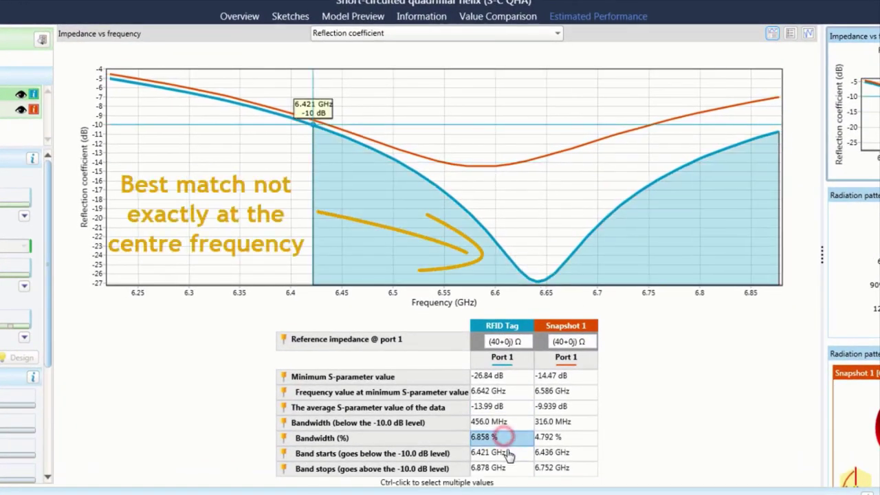
left_click(506, 453, "ctrl")
left_click(509, 469, "ctrl")
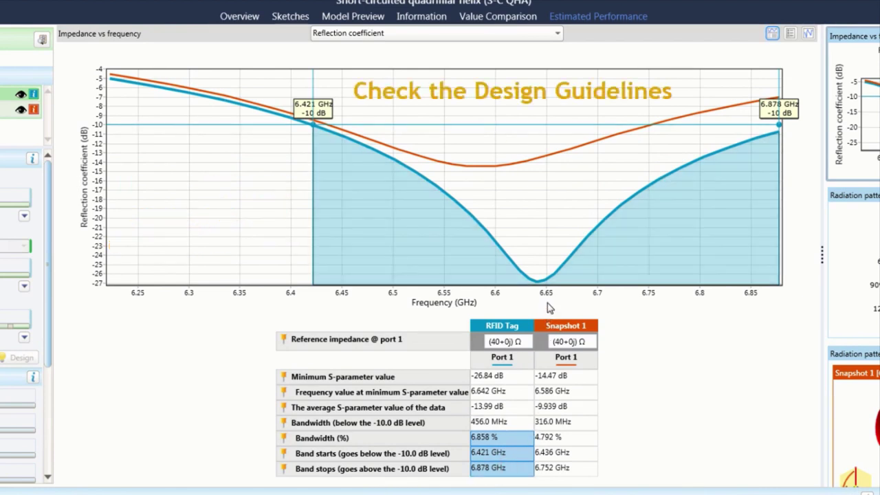
left_click(241, 18)
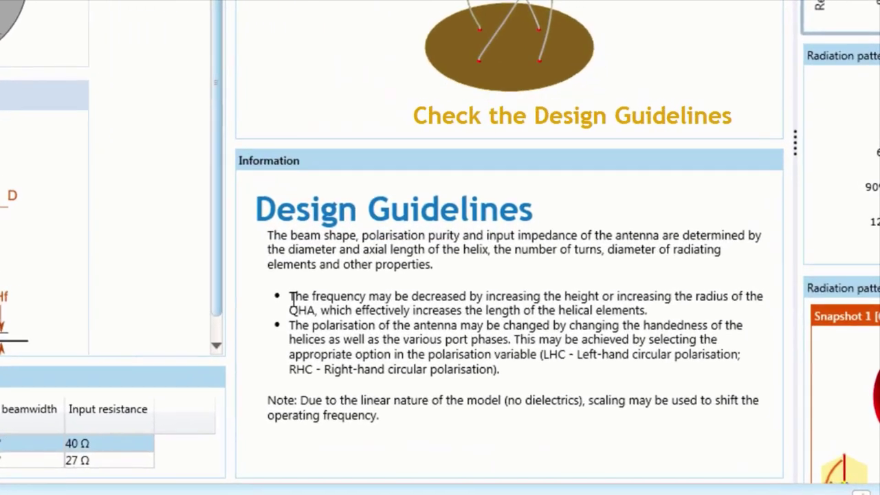
left_click_drag(479, 360, 495, 370)
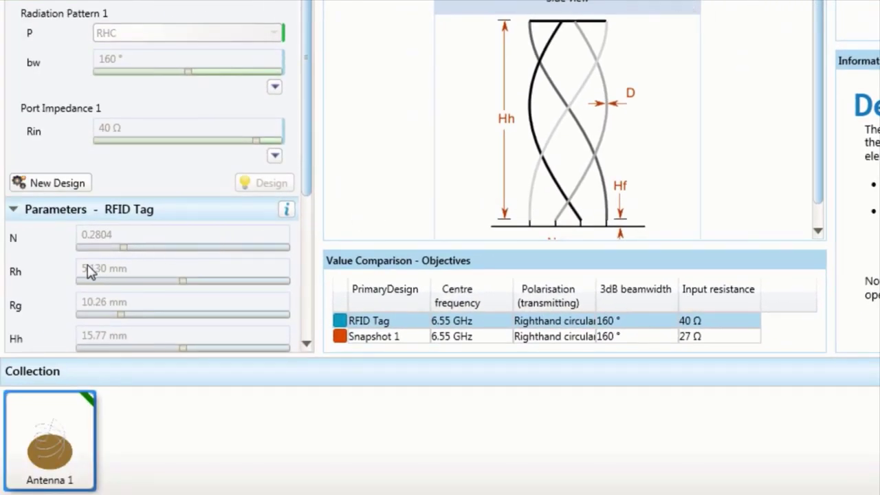
Create a new design synthesised from the RFID Tag specification objectives.
left_click(89, 270)
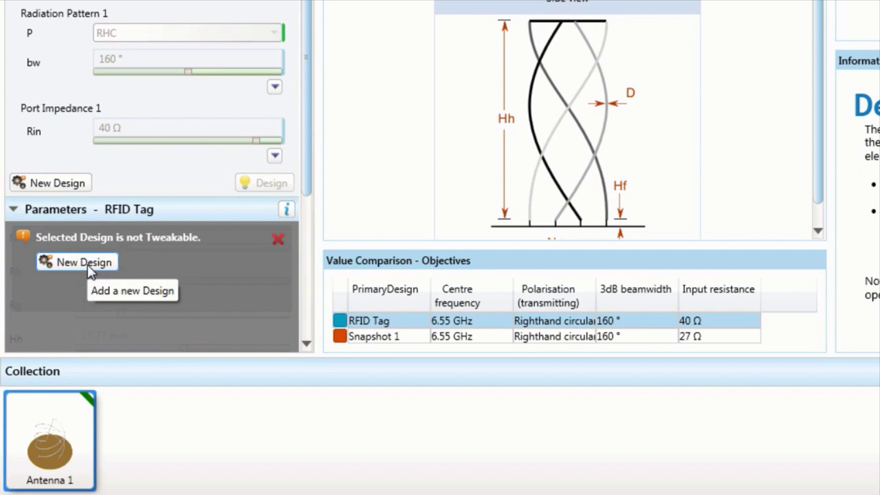
left_click(88, 268)
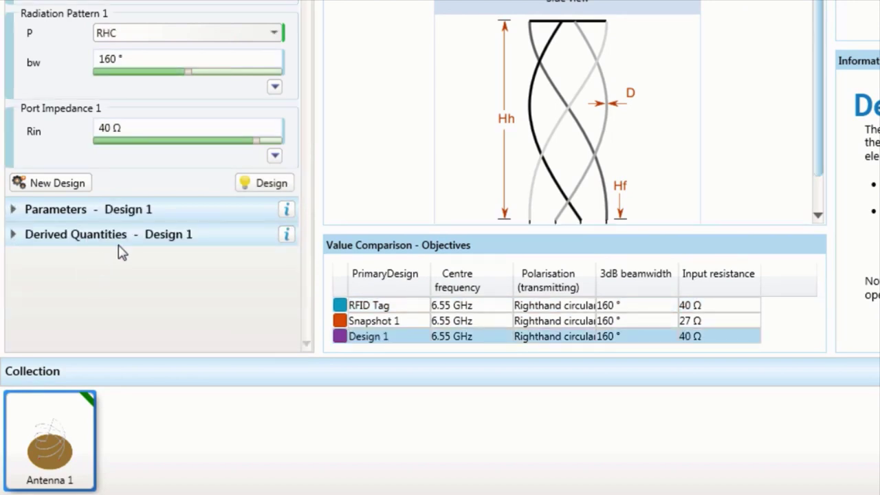
left_click(268, 185)
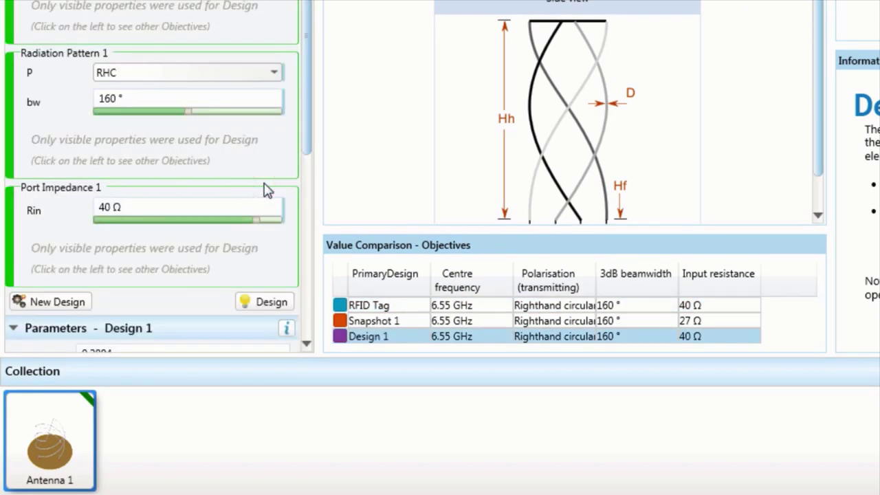
left_click_drag(306, 118, 308, 293)
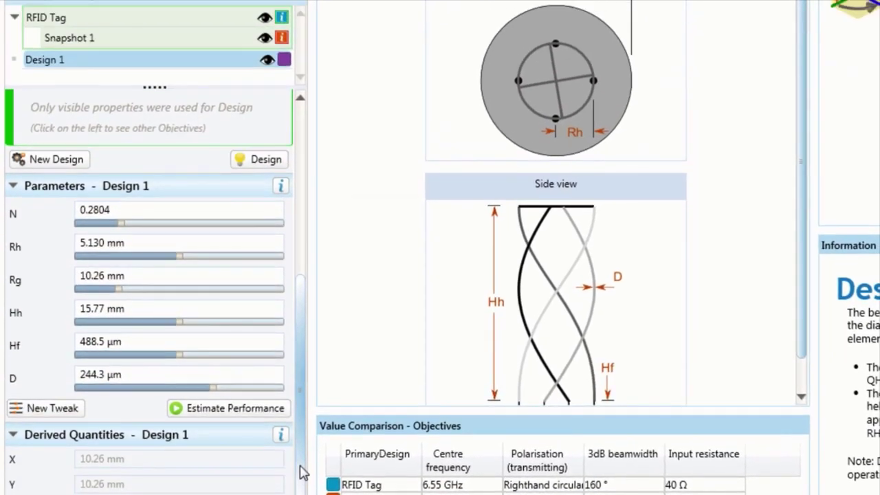
Raise the helix radius Rh from 5.130 to 5.3 mm and estimate its performance.
left_click(103, 245)
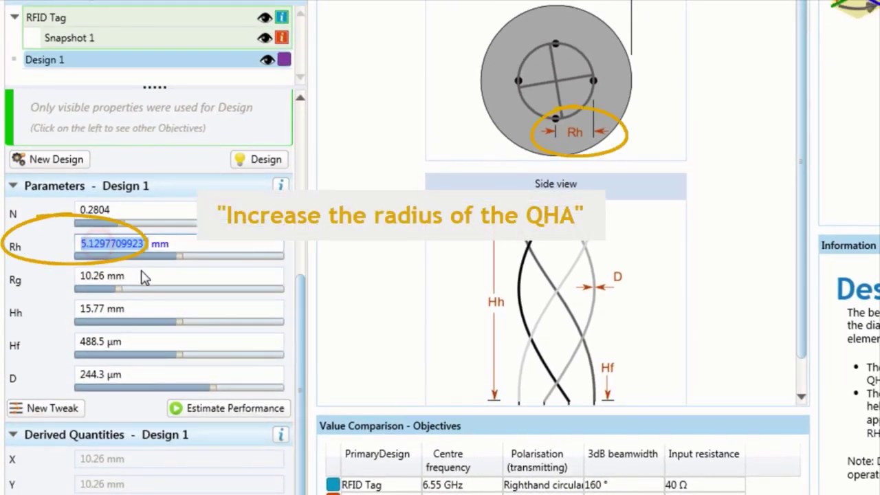
type("5.3")
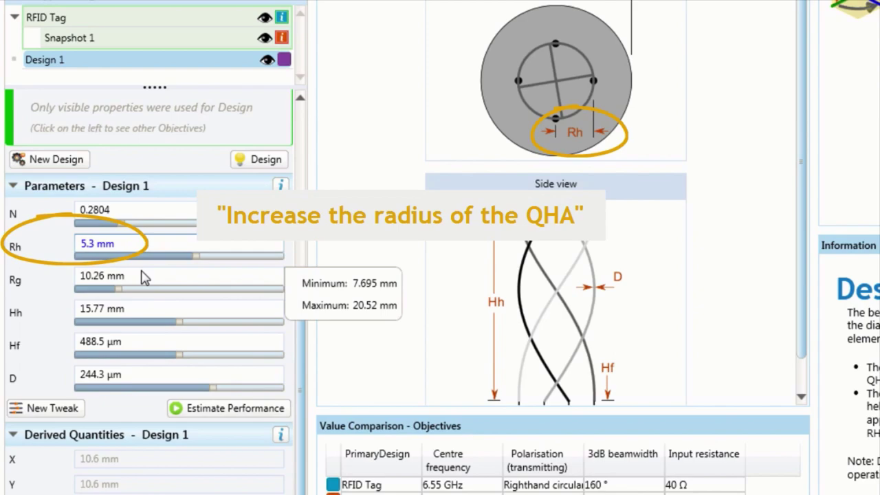
key("Return")
left_click(177, 407)
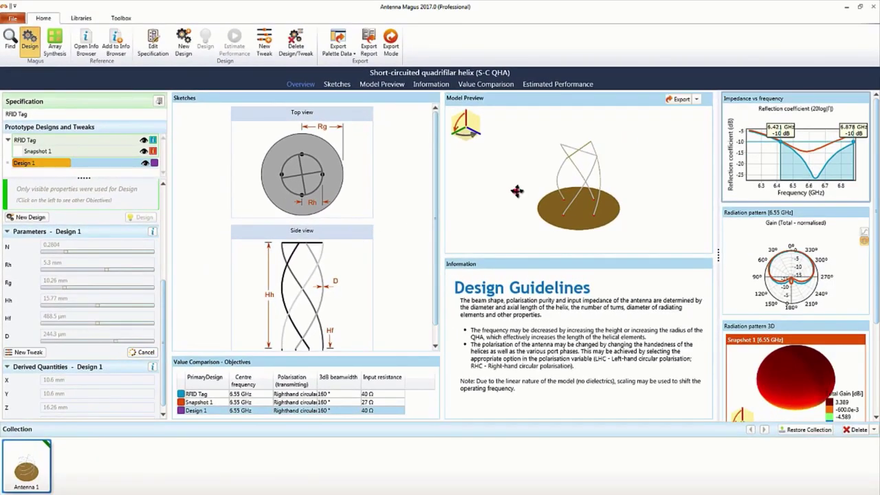
Tile the three helix previews with dimensioned bounding boxes and rotate them to compare sizes.
double_click(518, 191)
left_click_drag(514, 352, 425, 350)
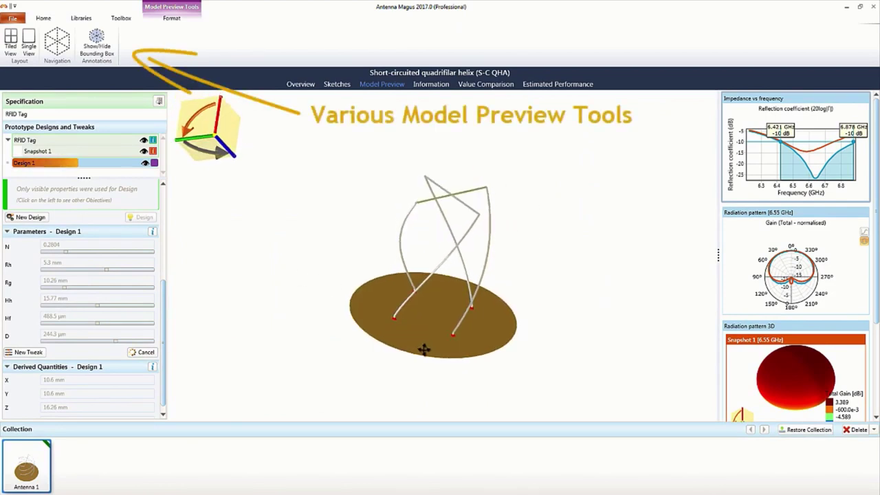
left_click(70, 52)
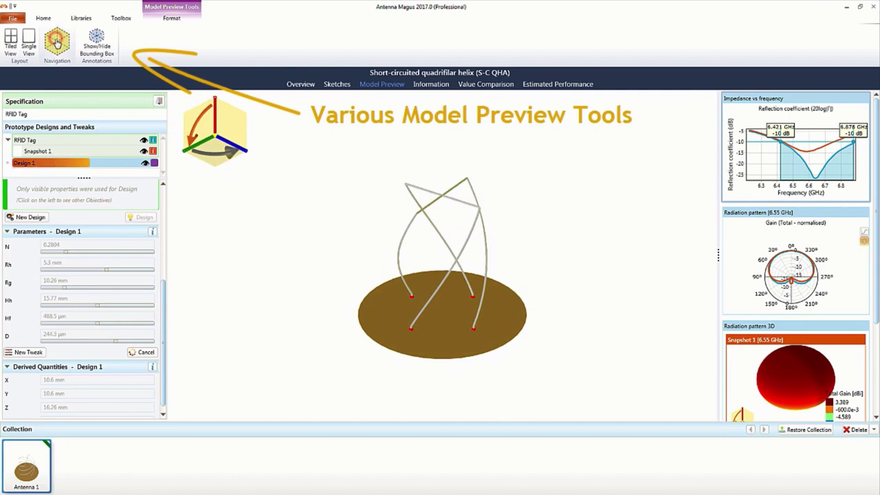
left_click(10, 42)
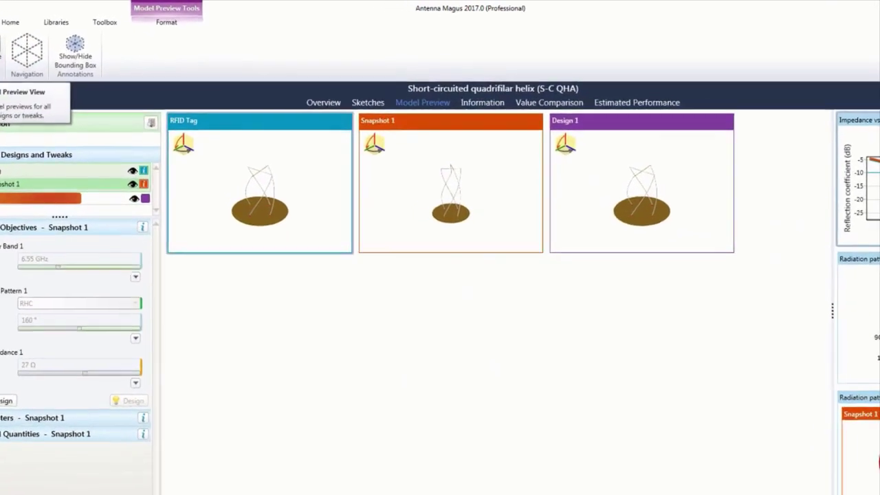
left_click(75, 55)
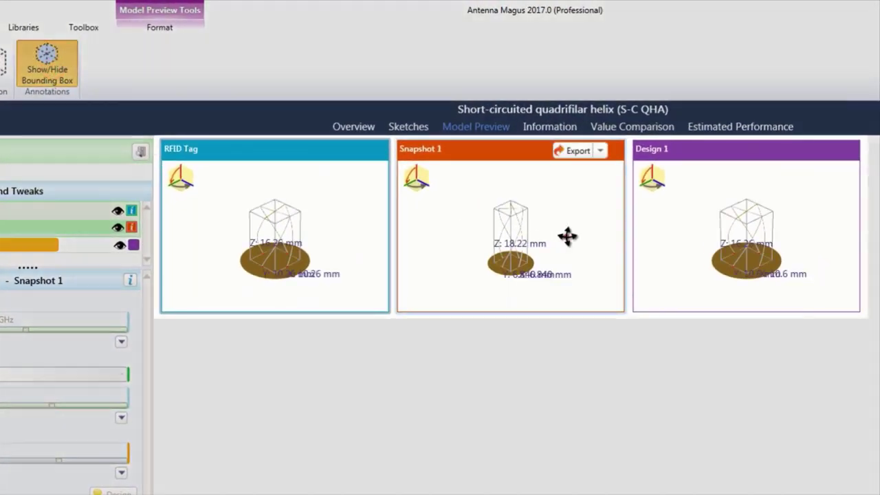
left_click_drag(568, 236, 436, 280)
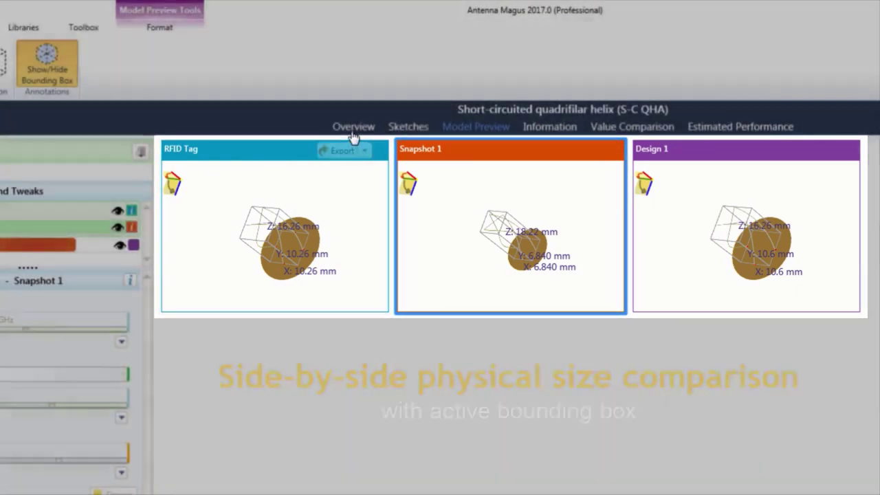
left_click(352, 128)
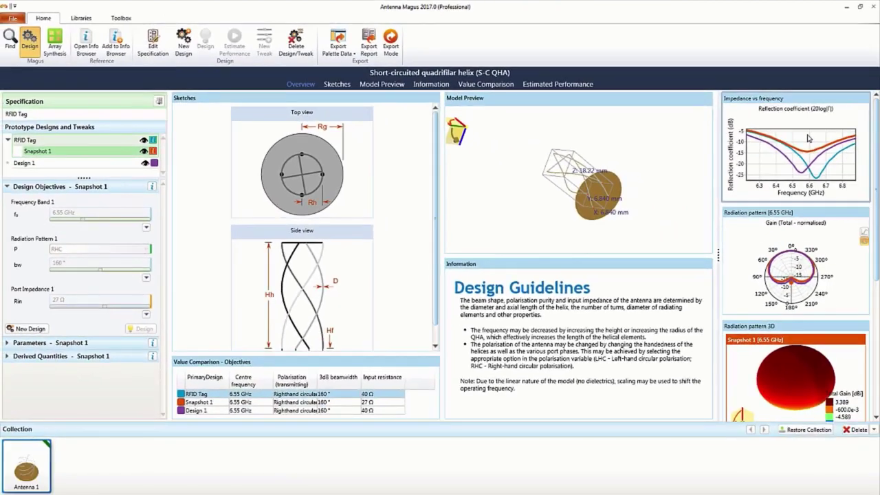
Shade Design 1's bandwidth, 6.335 to 6.808 GHz, on the reflection coefficient chart.
left_click(809, 138)
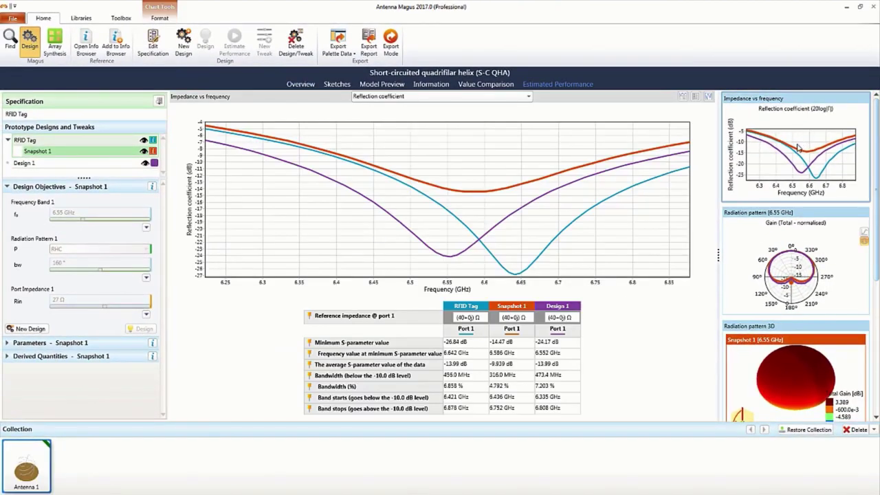
left_click(564, 389)
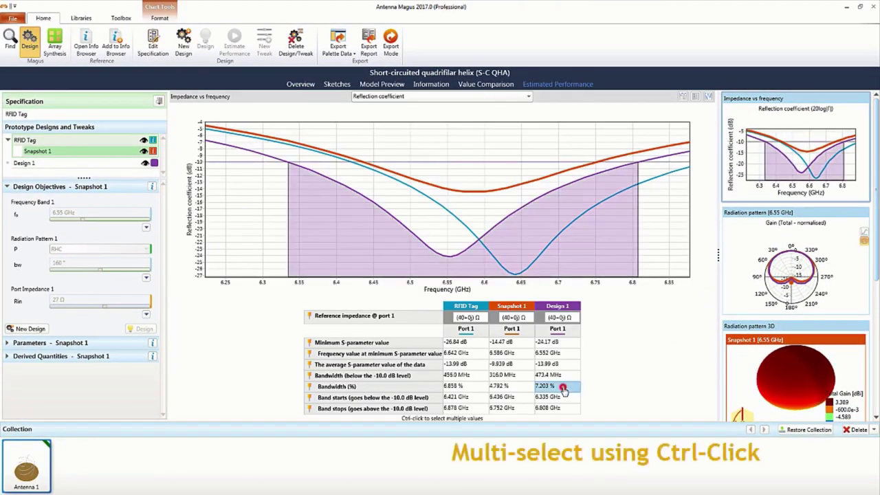
left_click(561, 397, "ctrl")
left_click(562, 407, "ctrl")
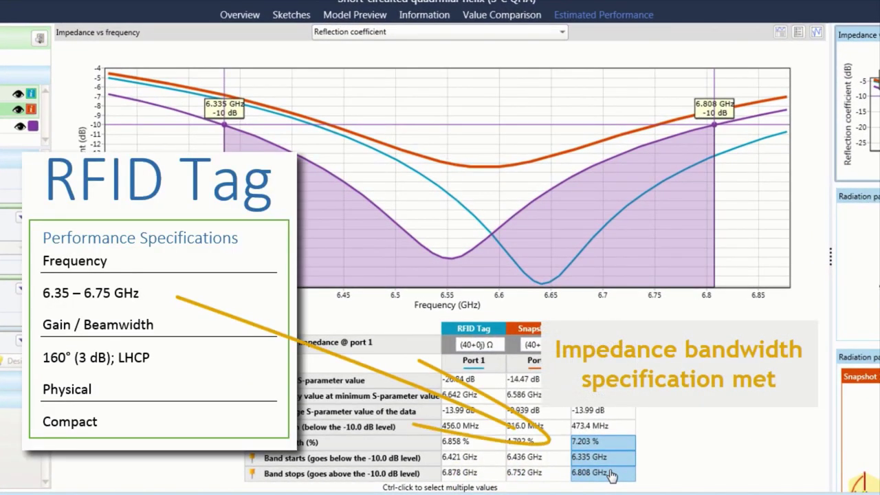
left_click(250, 19)
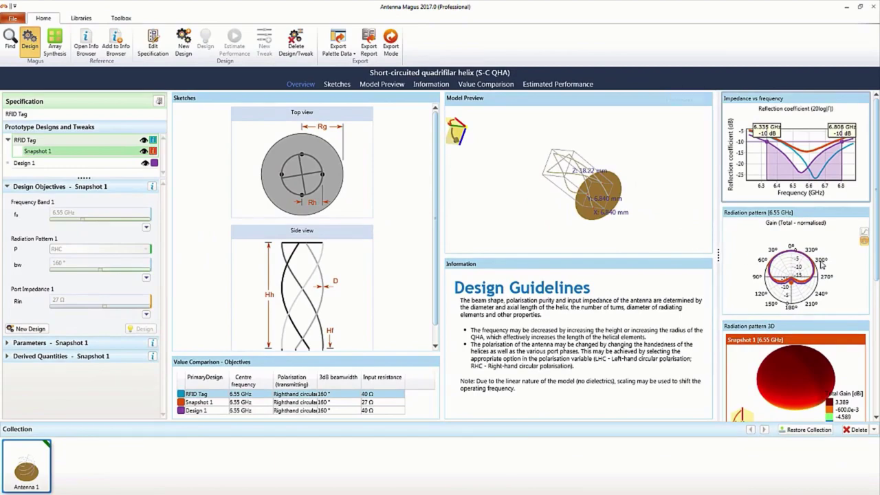
Shade Design 1's 3 dB beamwidth on the radiation pattern, then put Design 1 into Export Mode.
left_click(830, 263)
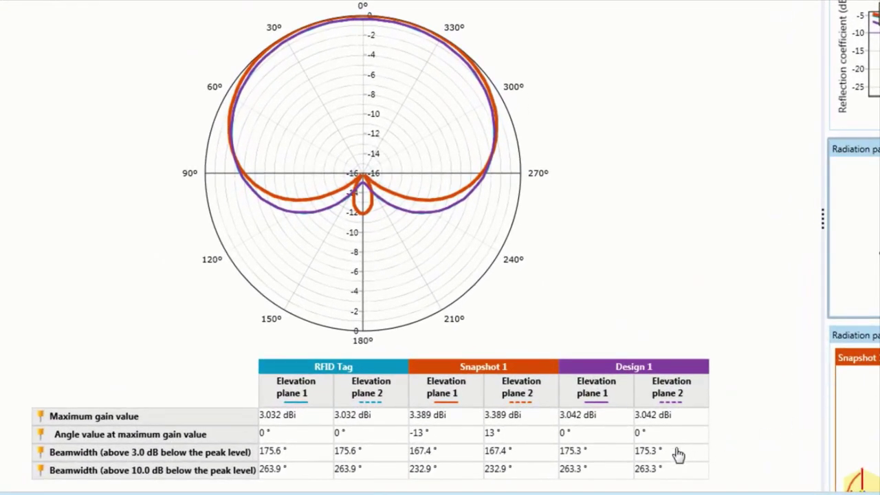
left_click(678, 453)
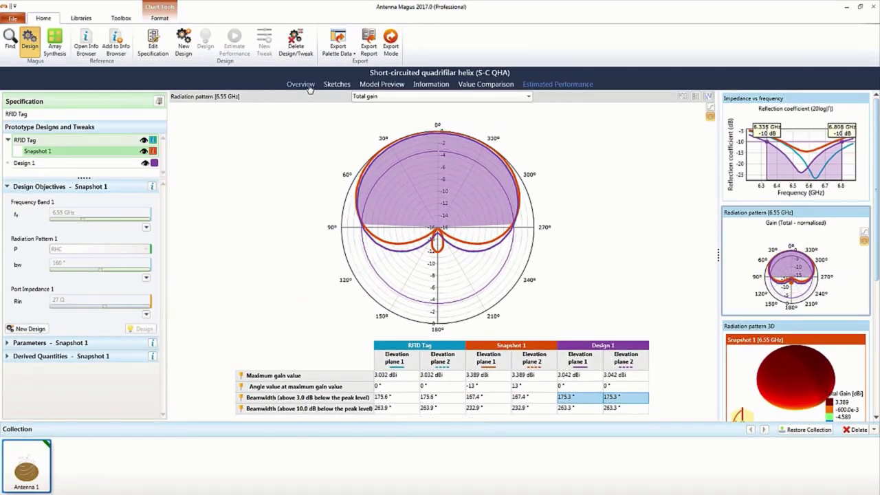
left_click(302, 84)
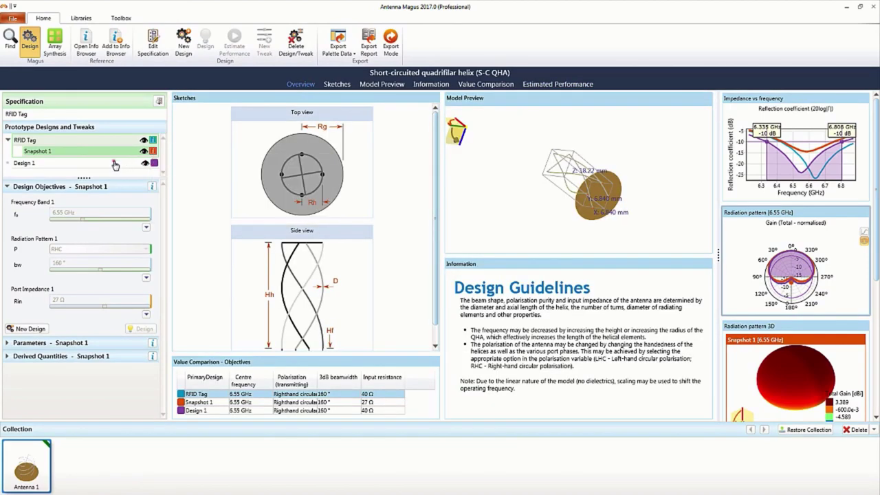
left_click(115, 165)
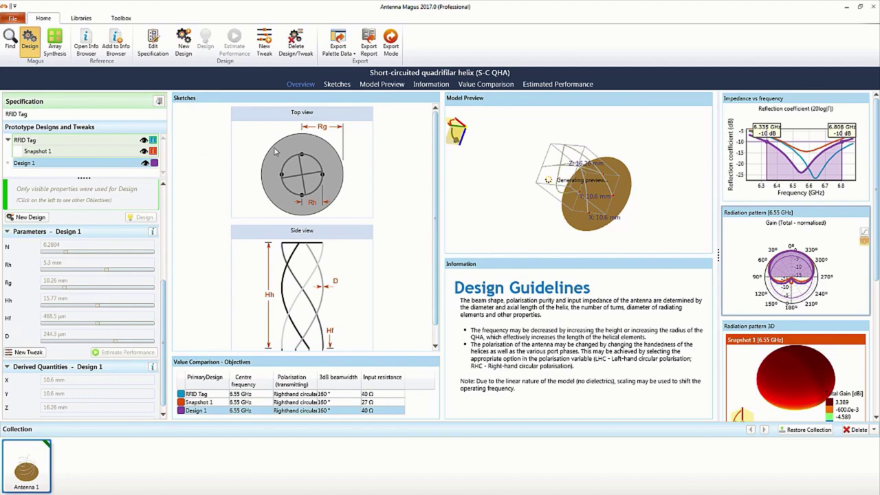
left_click(391, 45)
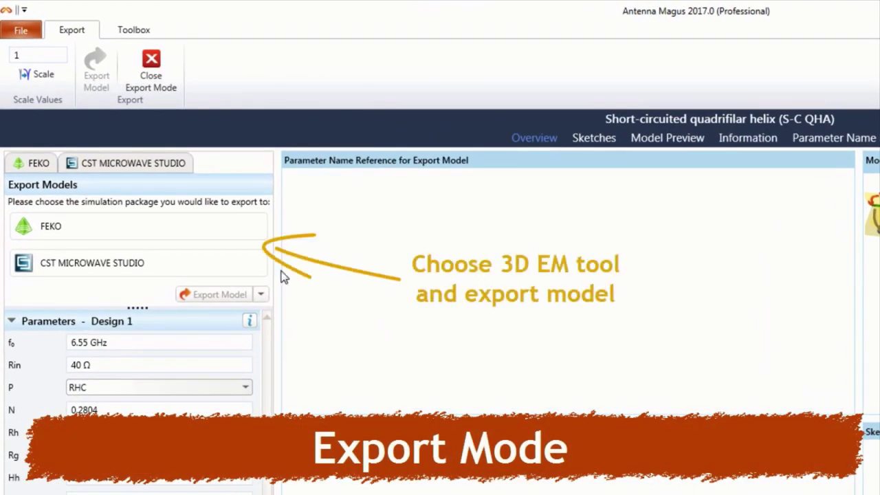
Export Design 1's thin wire Model 2 for CST MICROWAVE STUDIO as QHA_thinwire.cst.
left_click(184, 168)
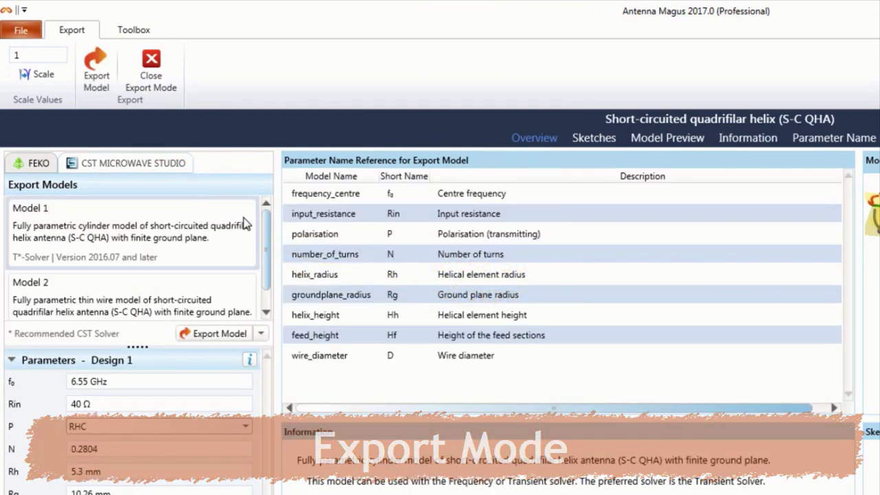
left_click_drag(265, 238, 267, 259)
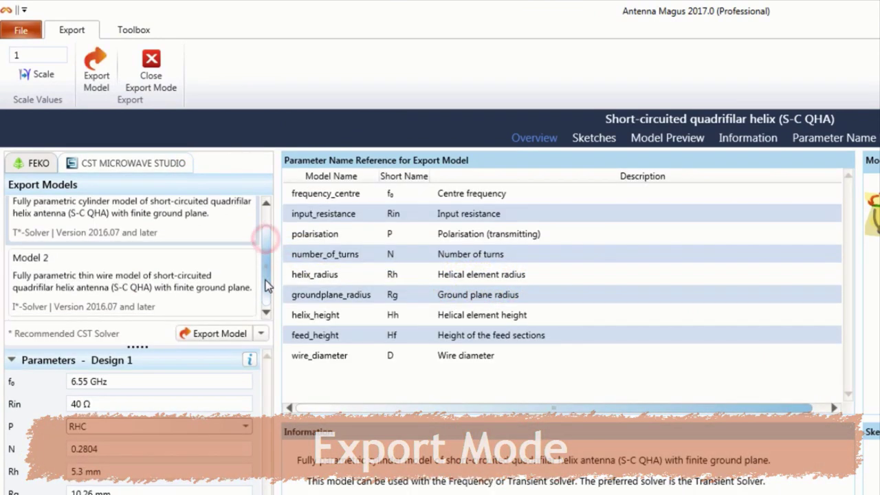
left_click(223, 284)
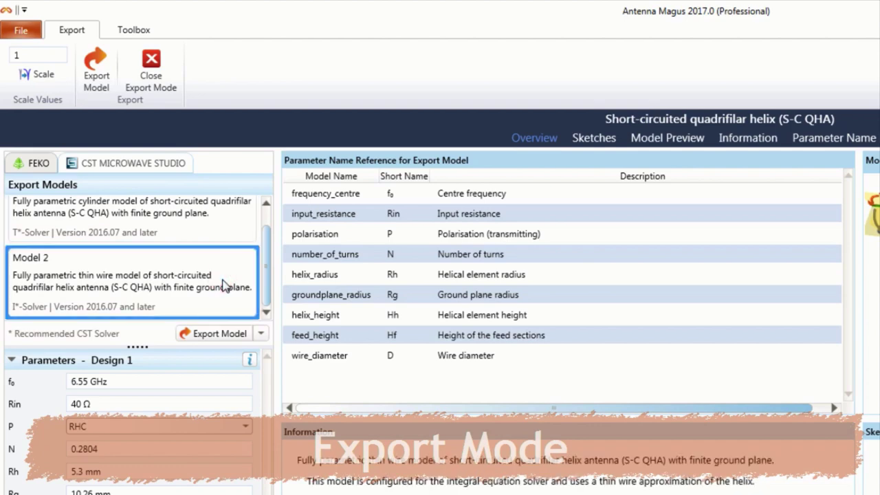
left_click(224, 335)
type("QHA")
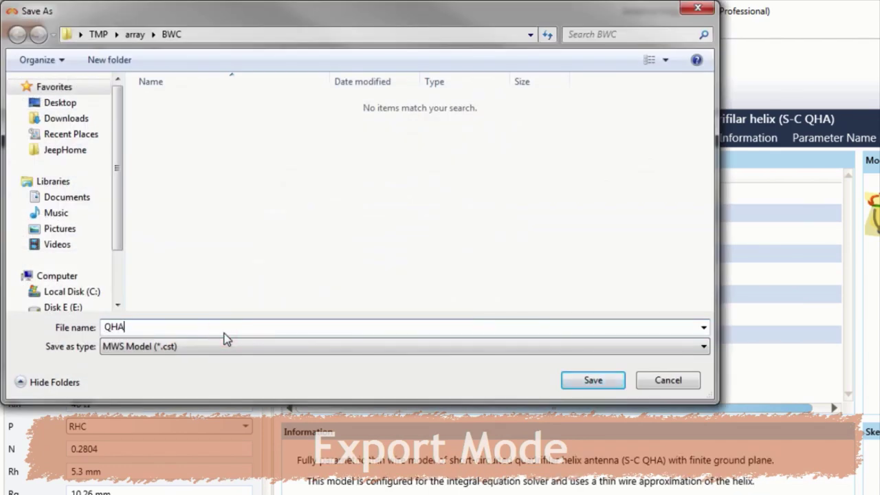
type("_thinwire")
left_click(594, 379)
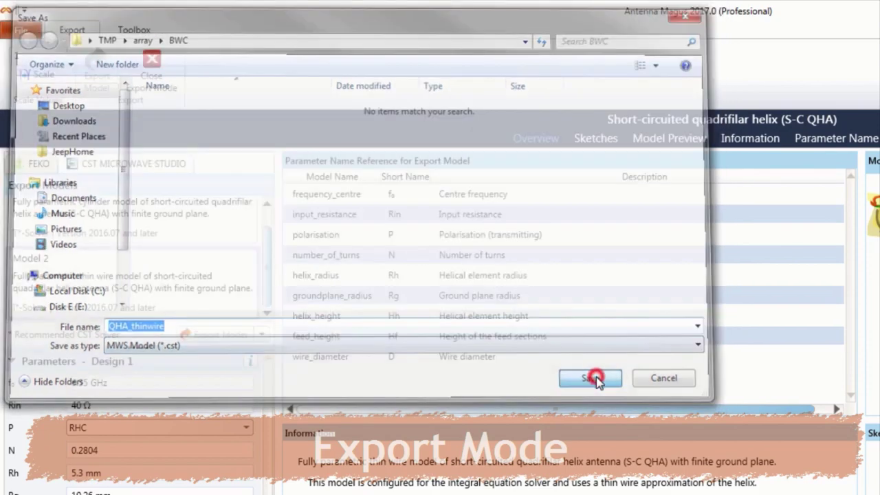